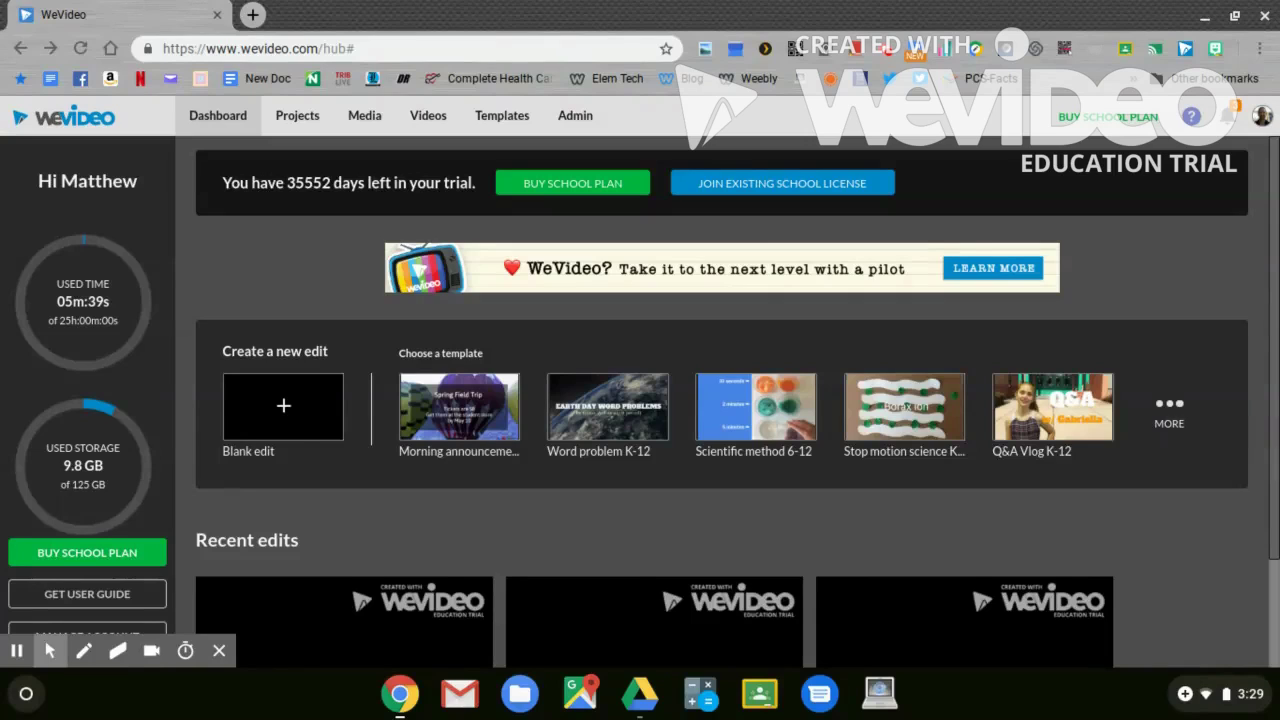
Start a Blank edit in the Horizontal video format.
left_click(271, 410)
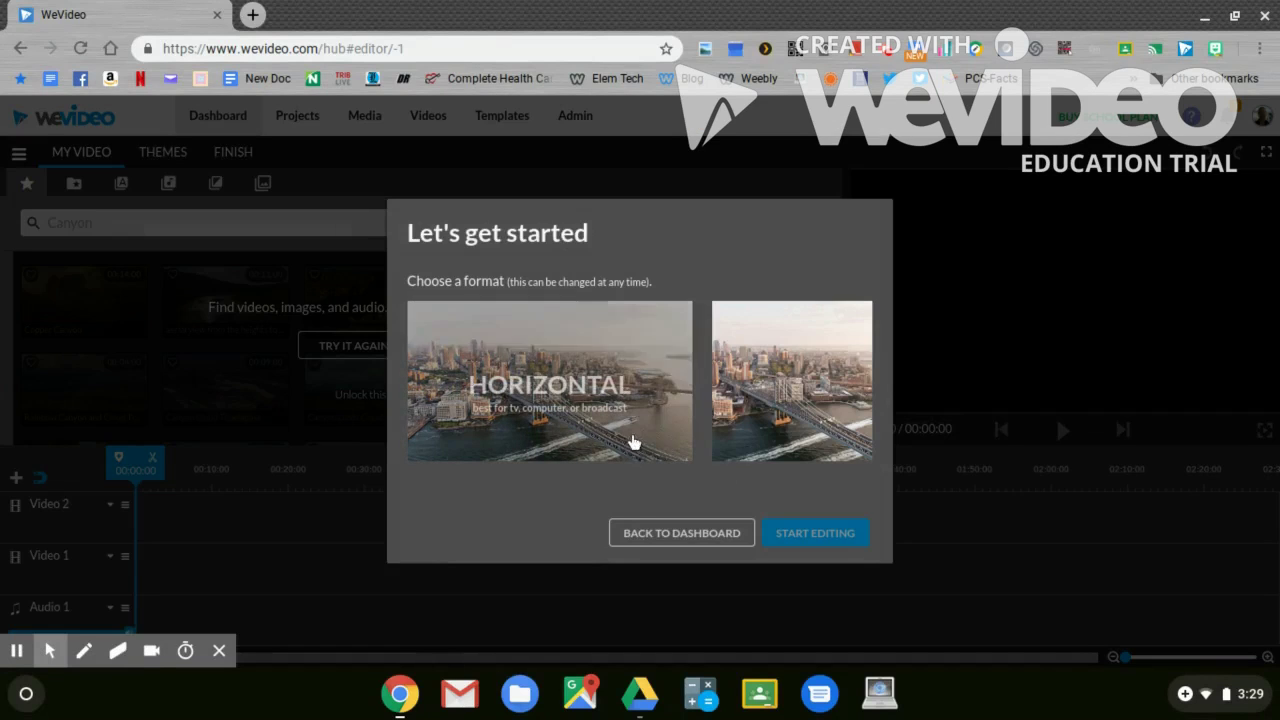
left_click(621, 432)
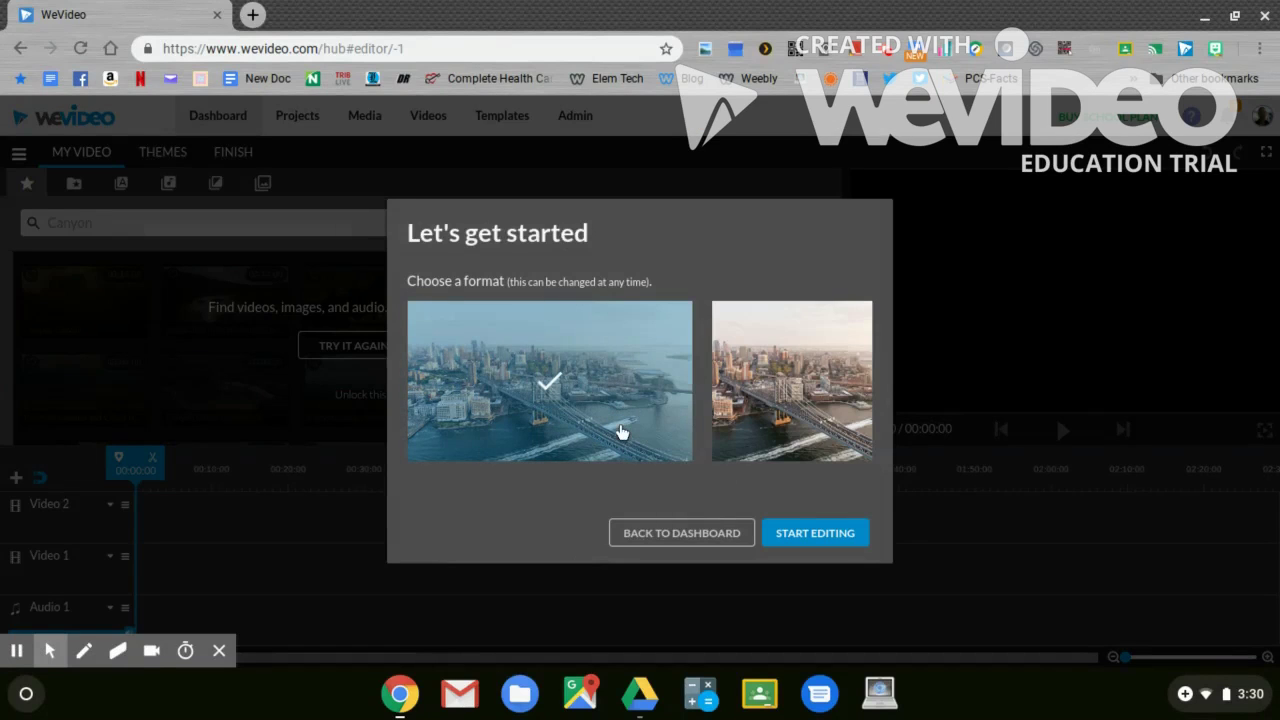
left_click(816, 536)
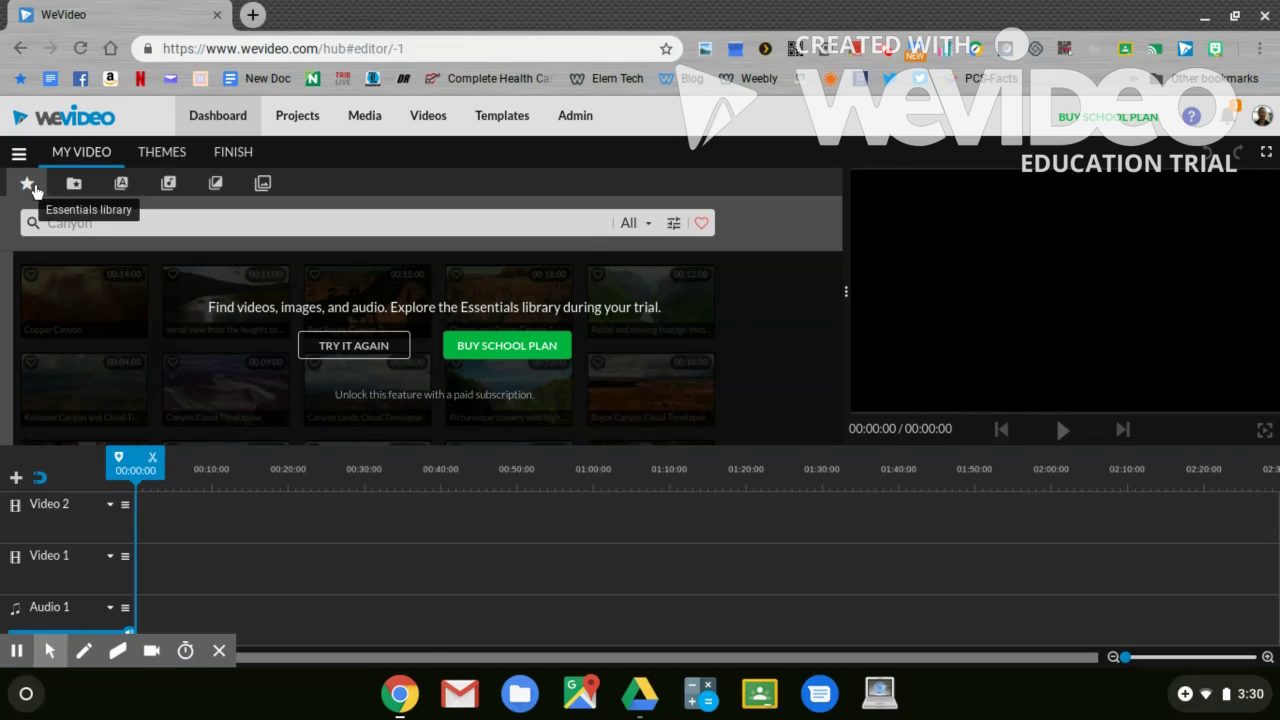
Browse the Media, Text, Audio, Transitions and Graphics libraries in turn.
left_click(72, 186)
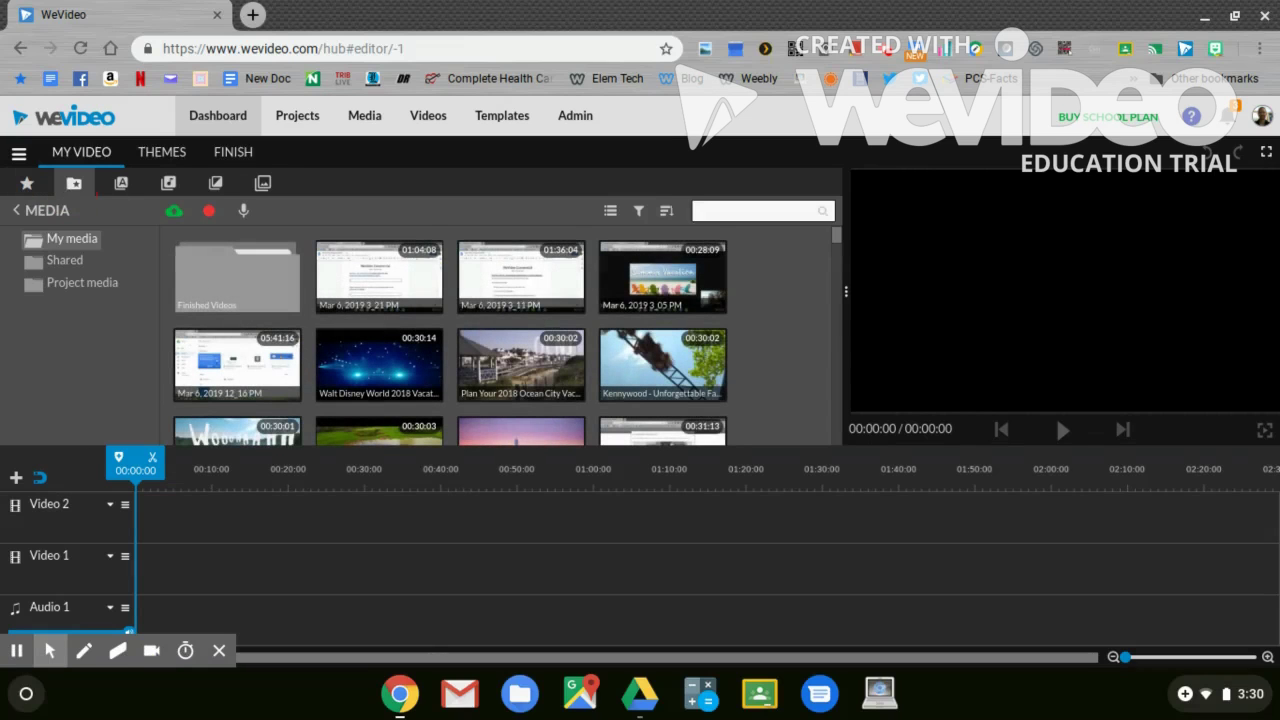
left_click(120, 184)
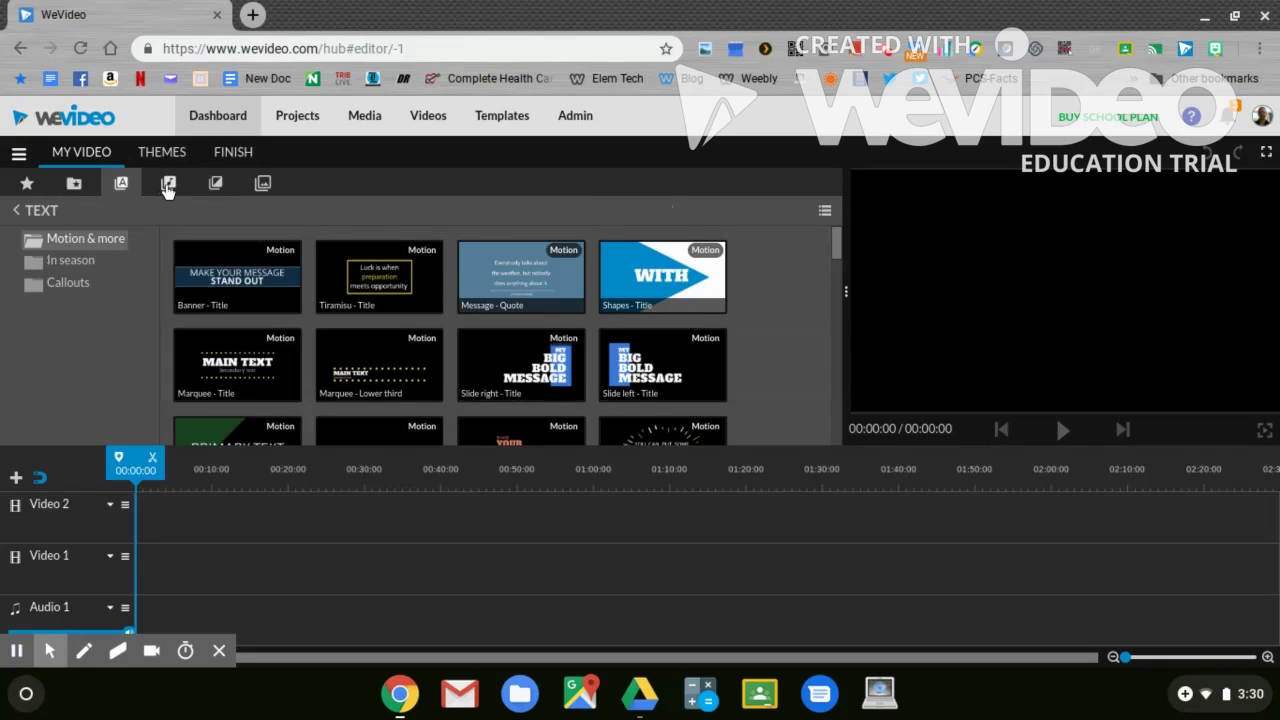
left_click(168, 184)
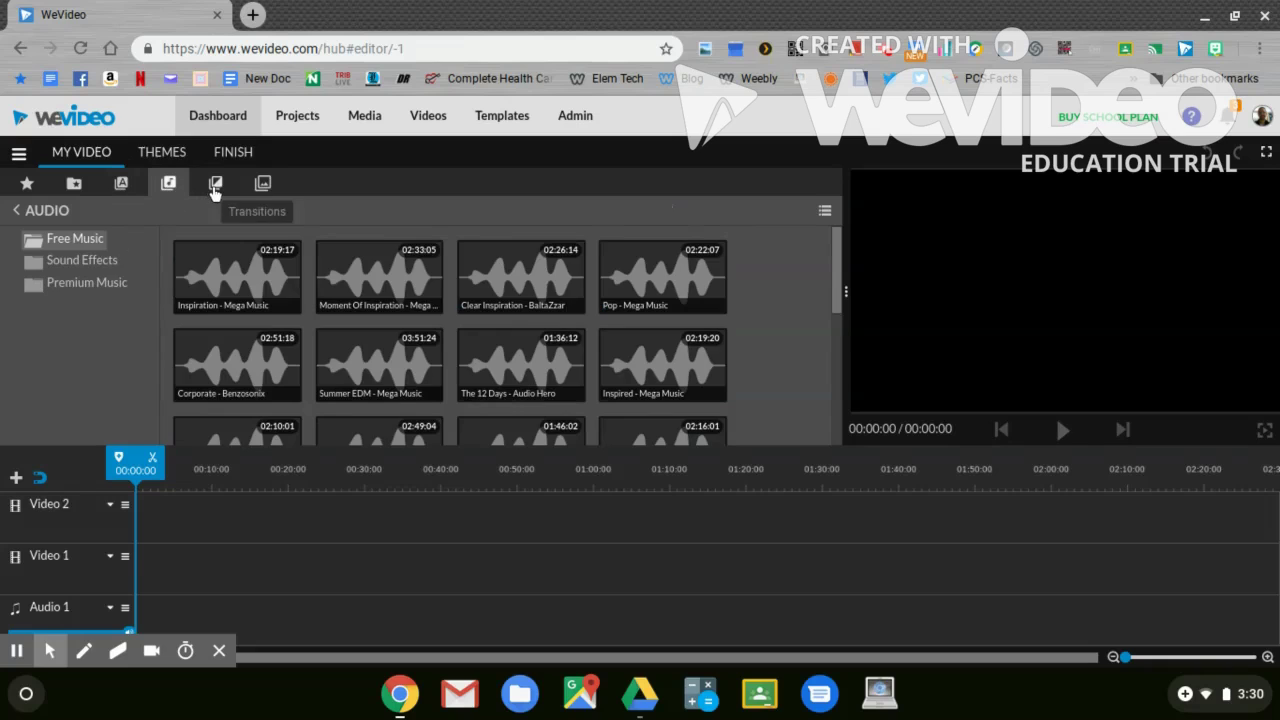
left_click(214, 189)
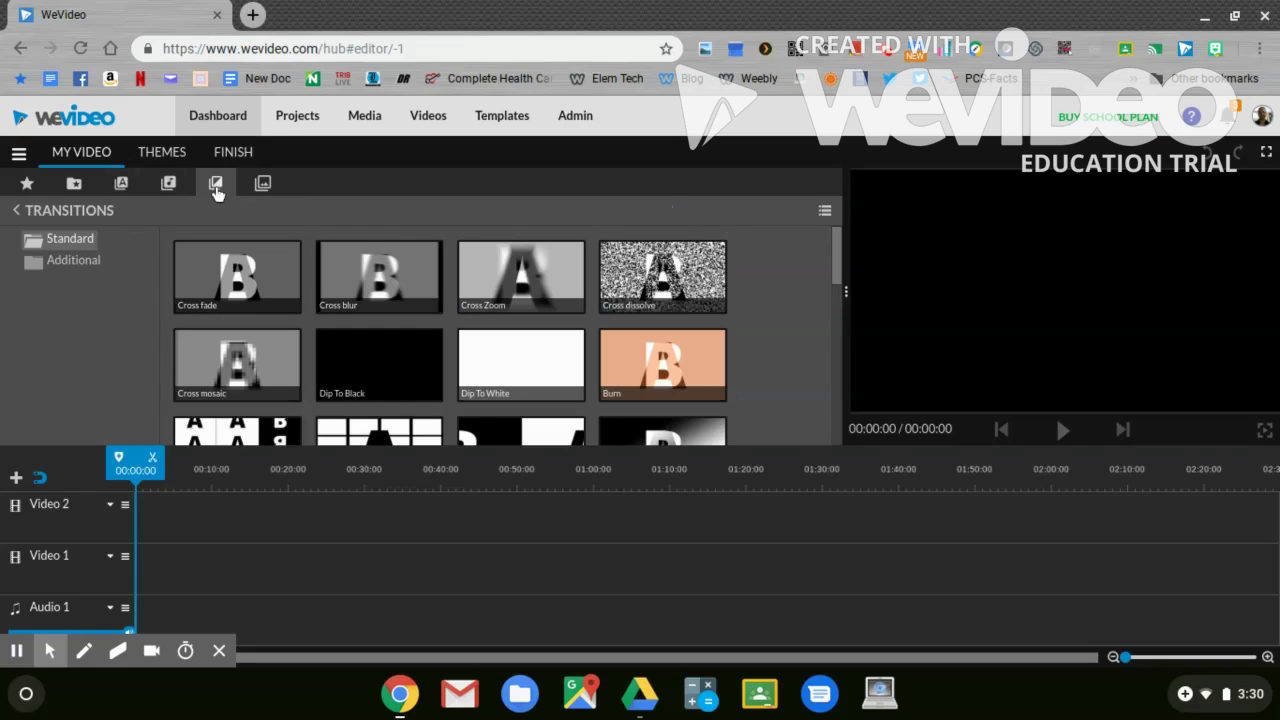
left_click(259, 188)
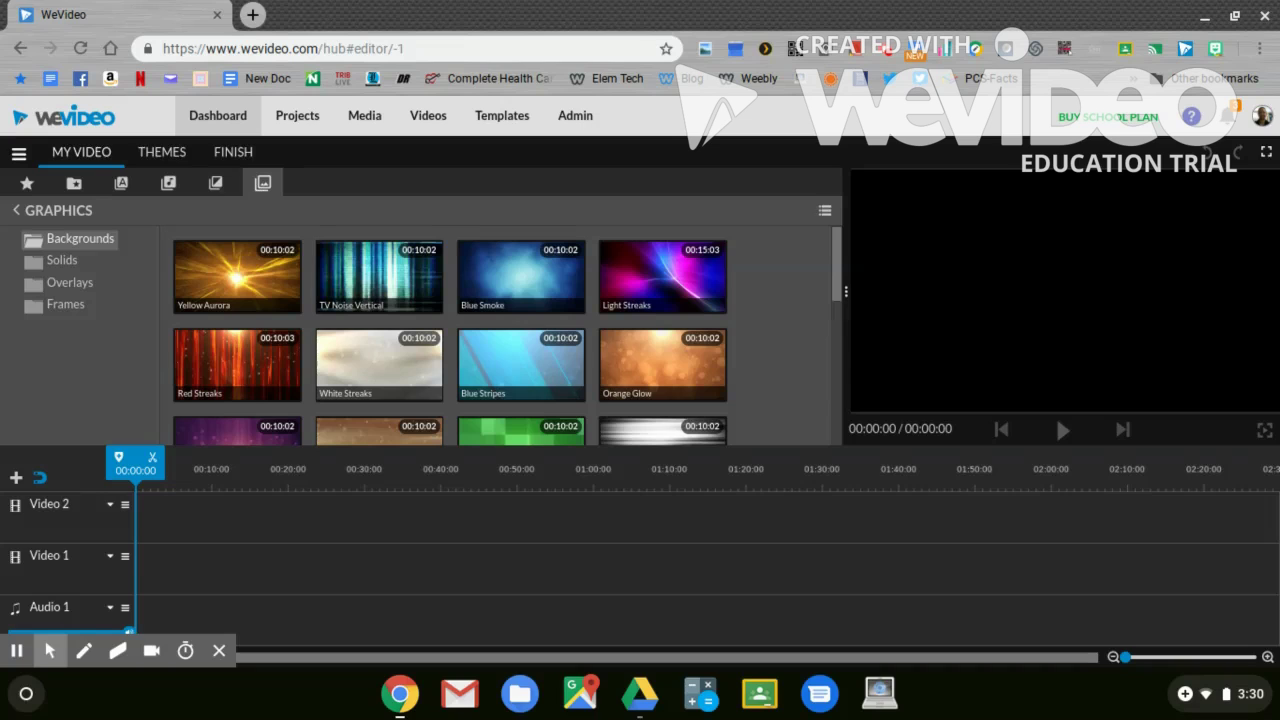
Place the 'Line rotate - Title' text template at the start of Video 1 and play the preview.
left_click(121, 185)
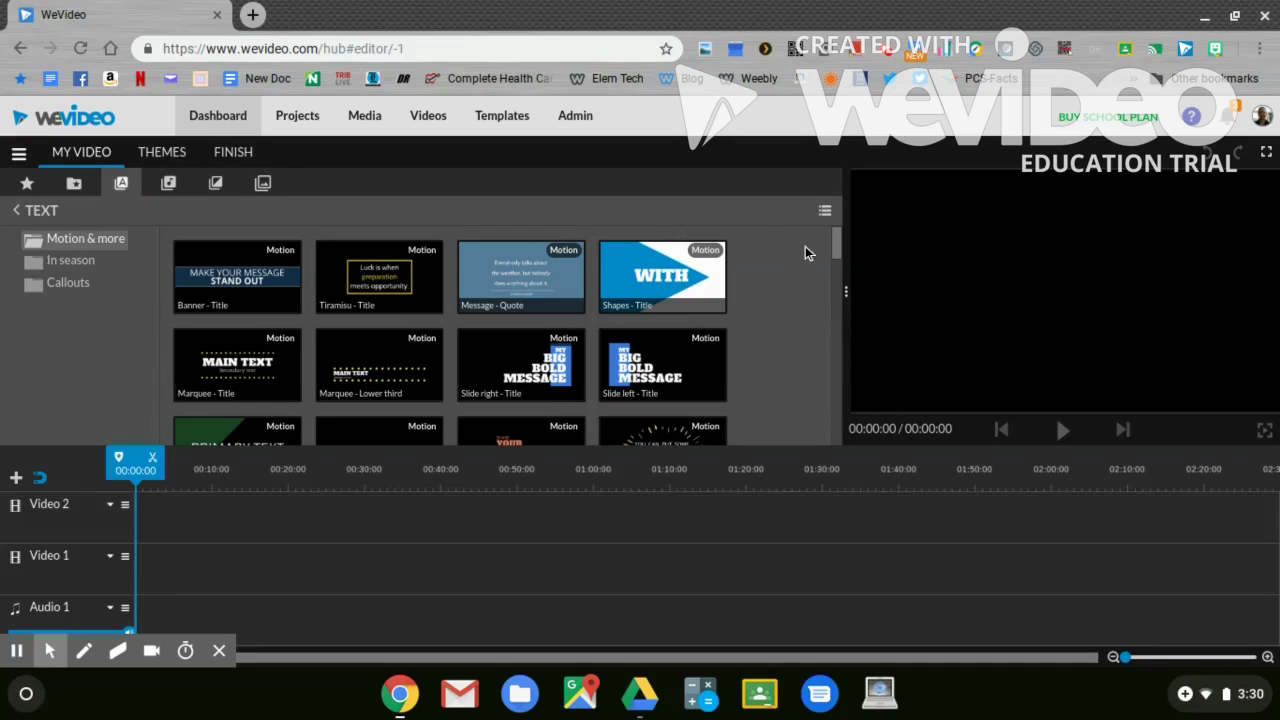
left_click(836, 253)
left_click_drag(836, 253, 833, 363)
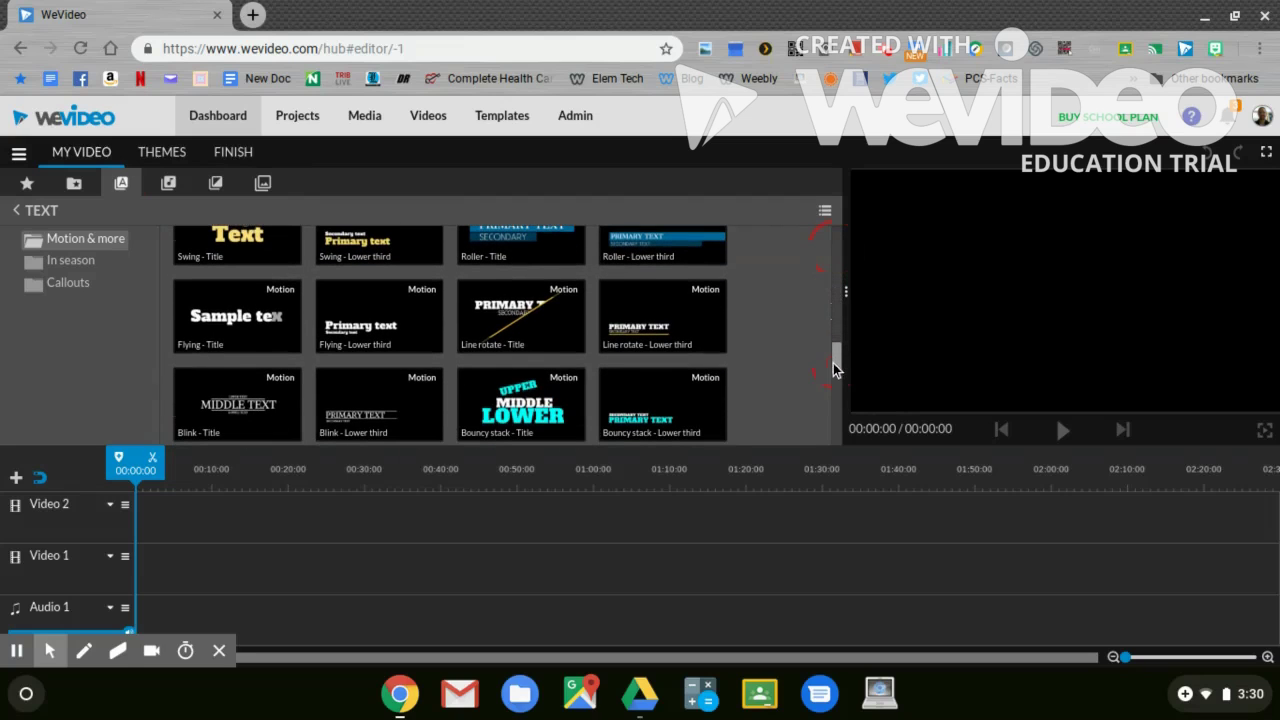
left_click(546, 326)
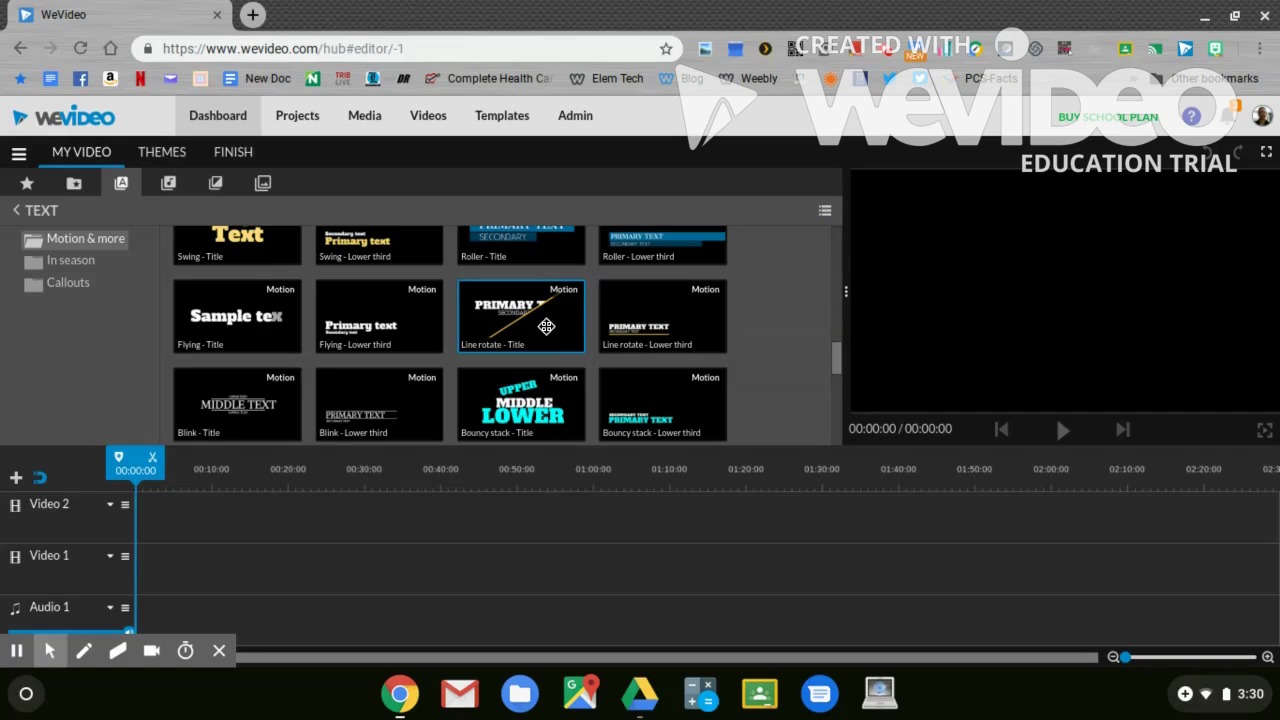
left_click_drag(546, 326, 194, 566)
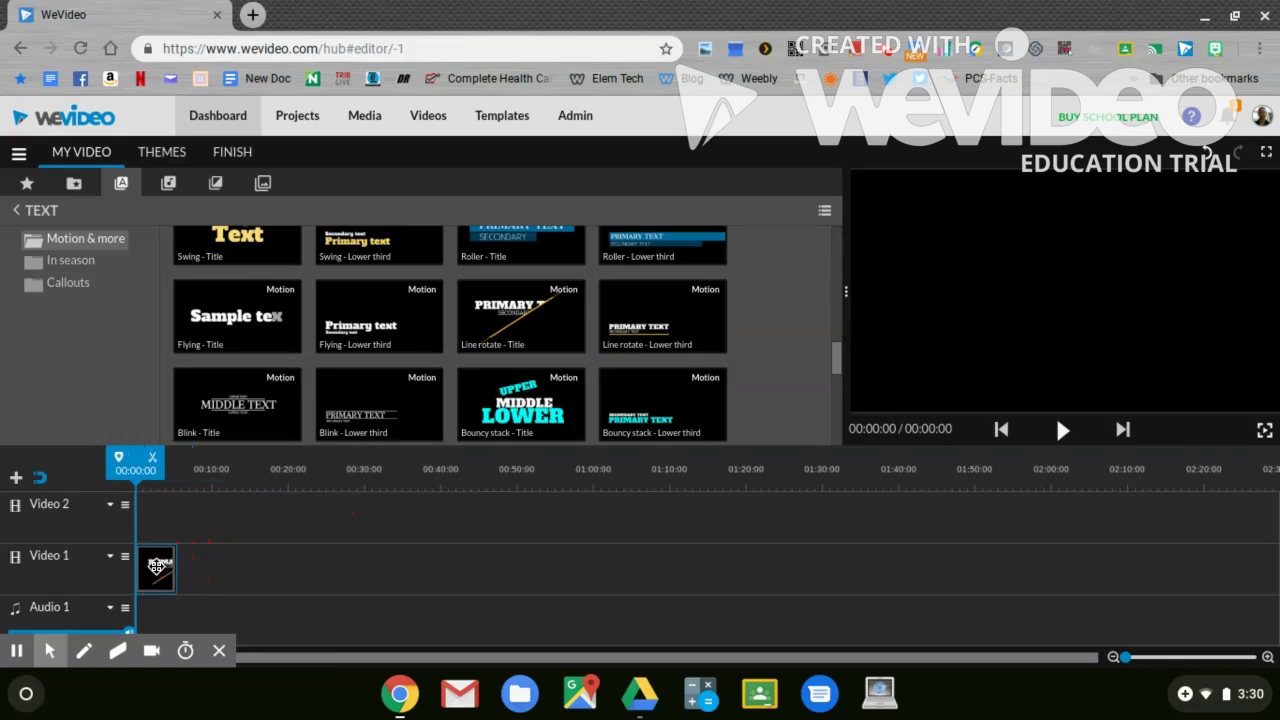
left_click(1062, 429)
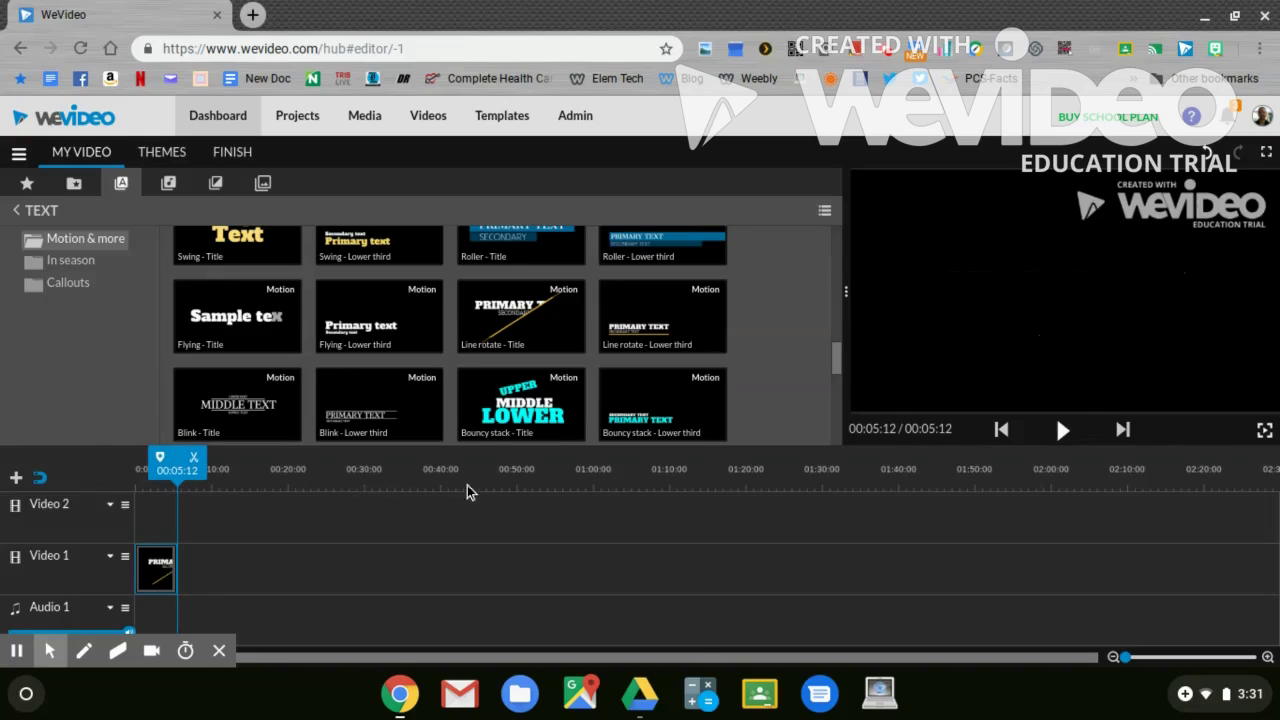
Set the title's primary text to 'Travel to' and secondary text to 'New York City', then preview it.
double_click(160, 570)
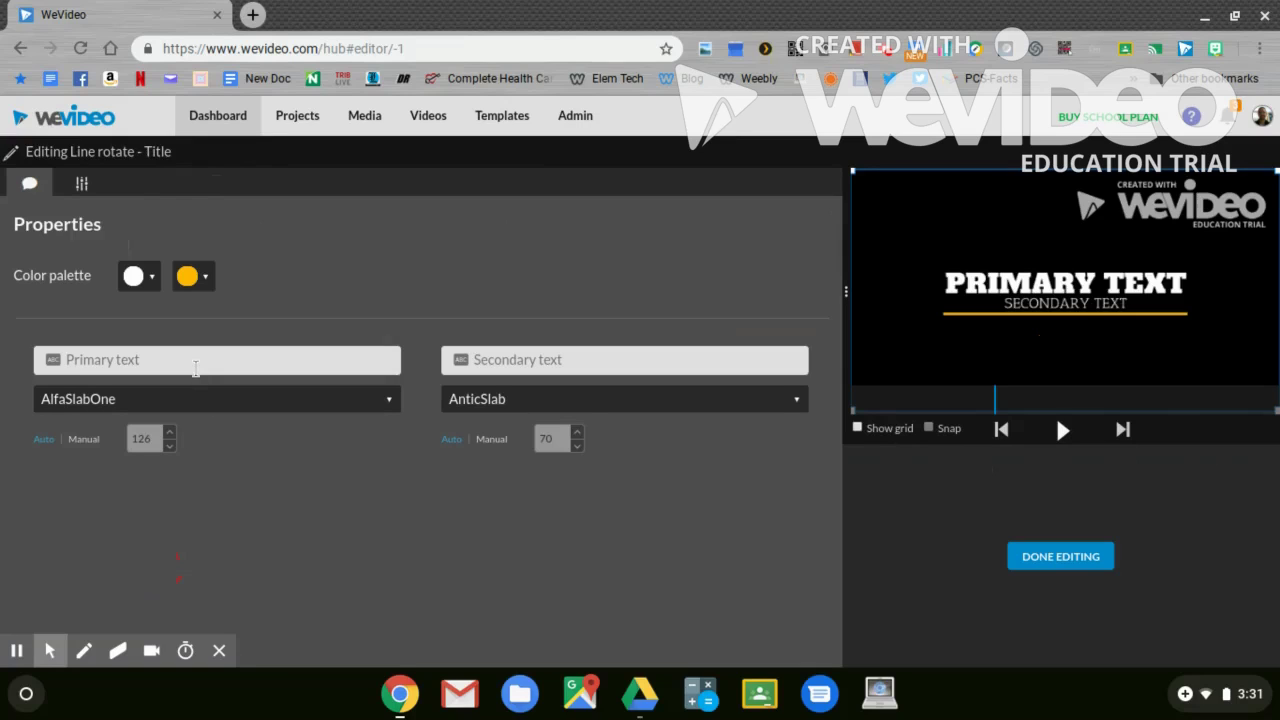
left_click(279, 361)
type("Travel to")
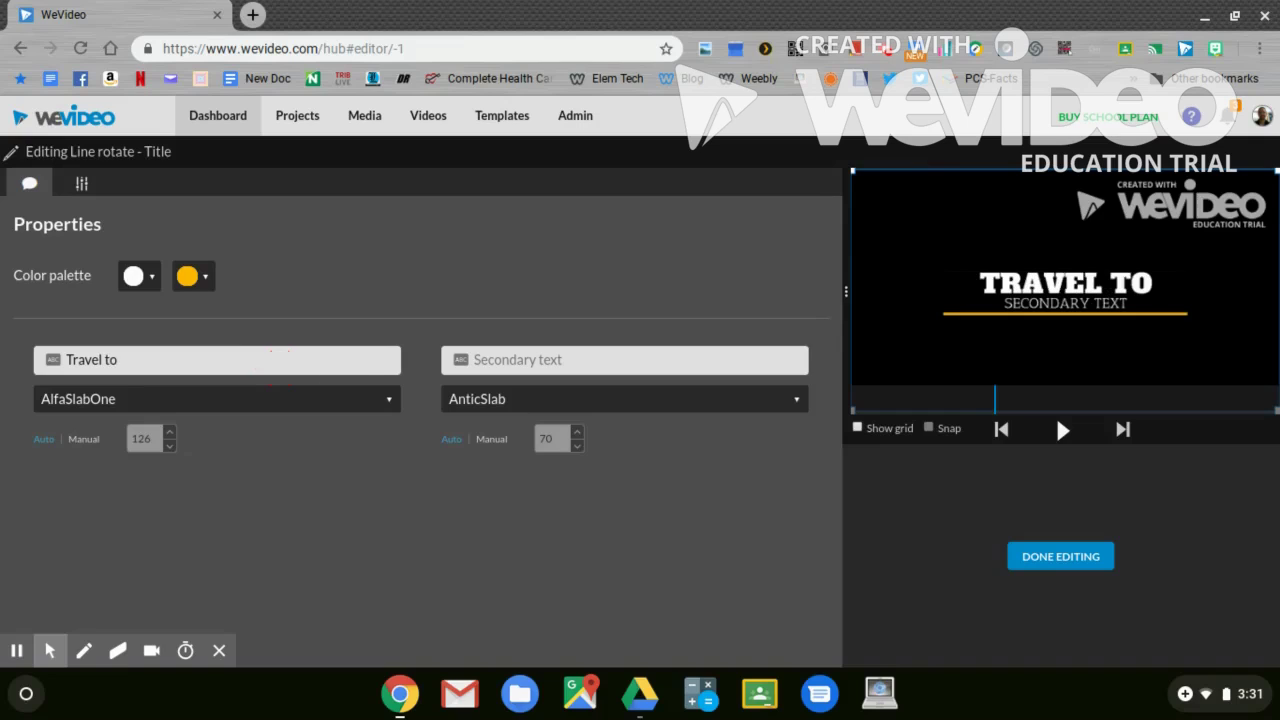
left_click(474, 359)
type("New Yor")
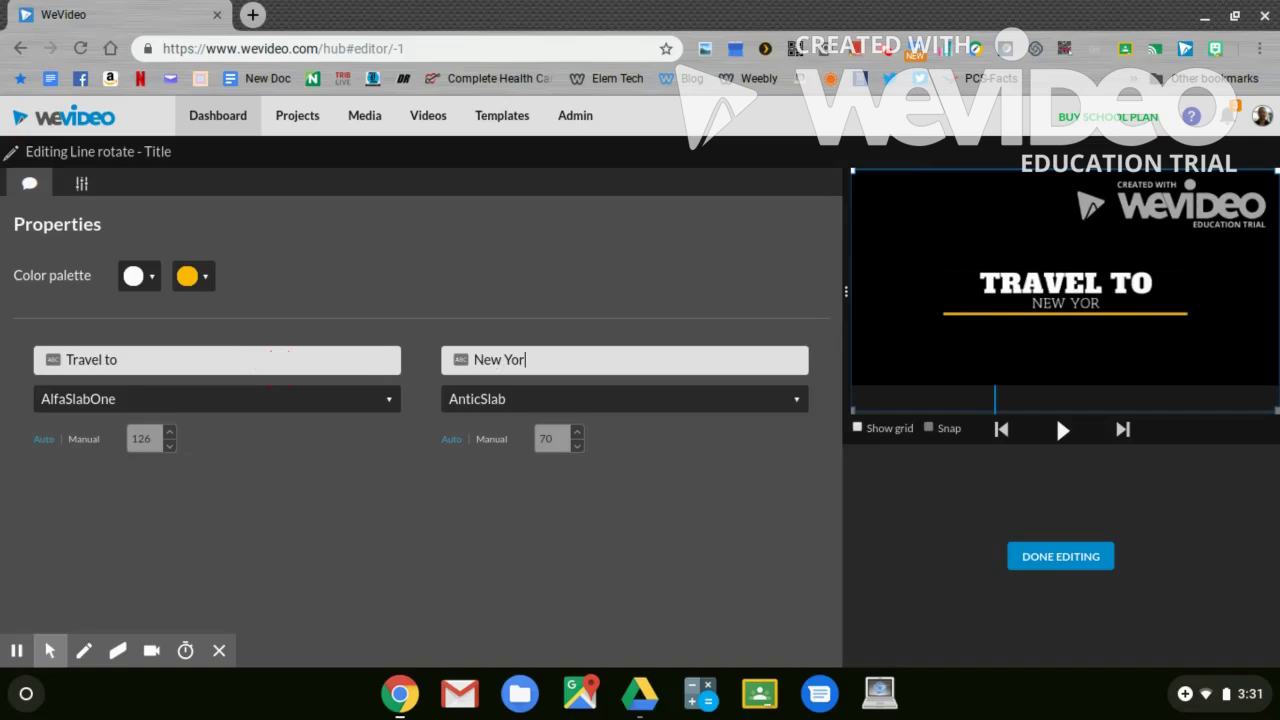
type("k City")
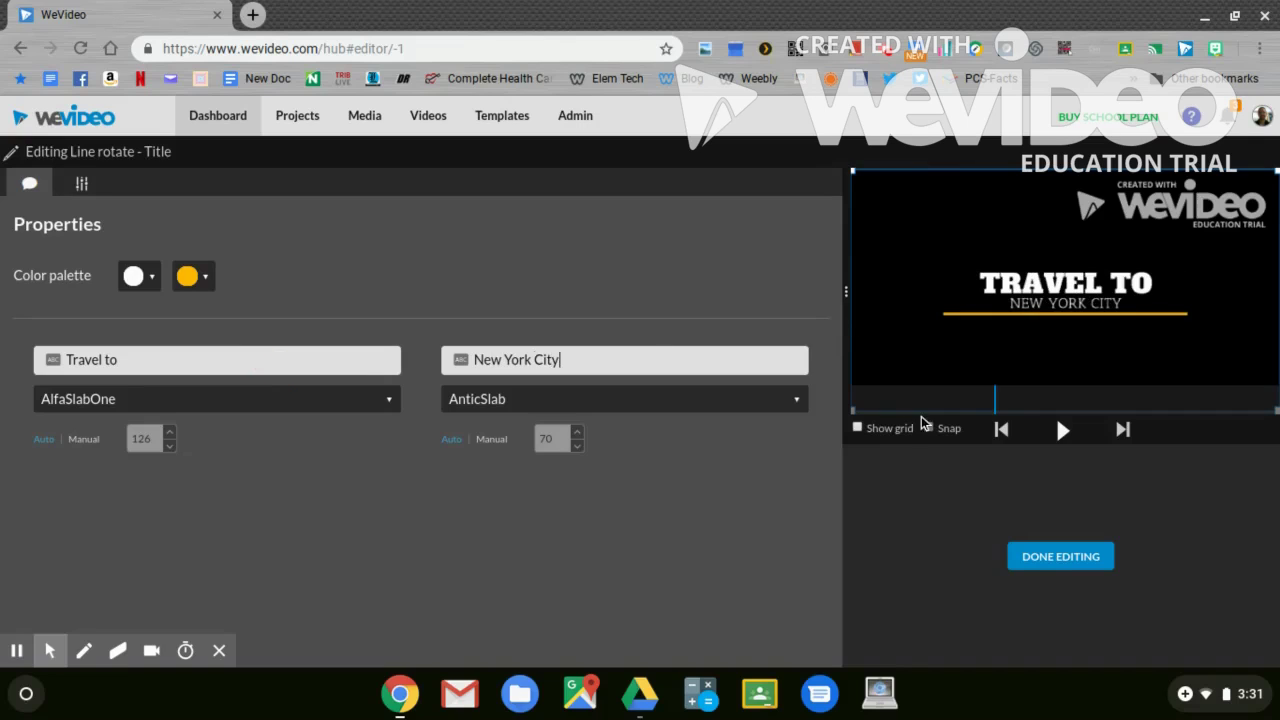
left_click(1004, 428)
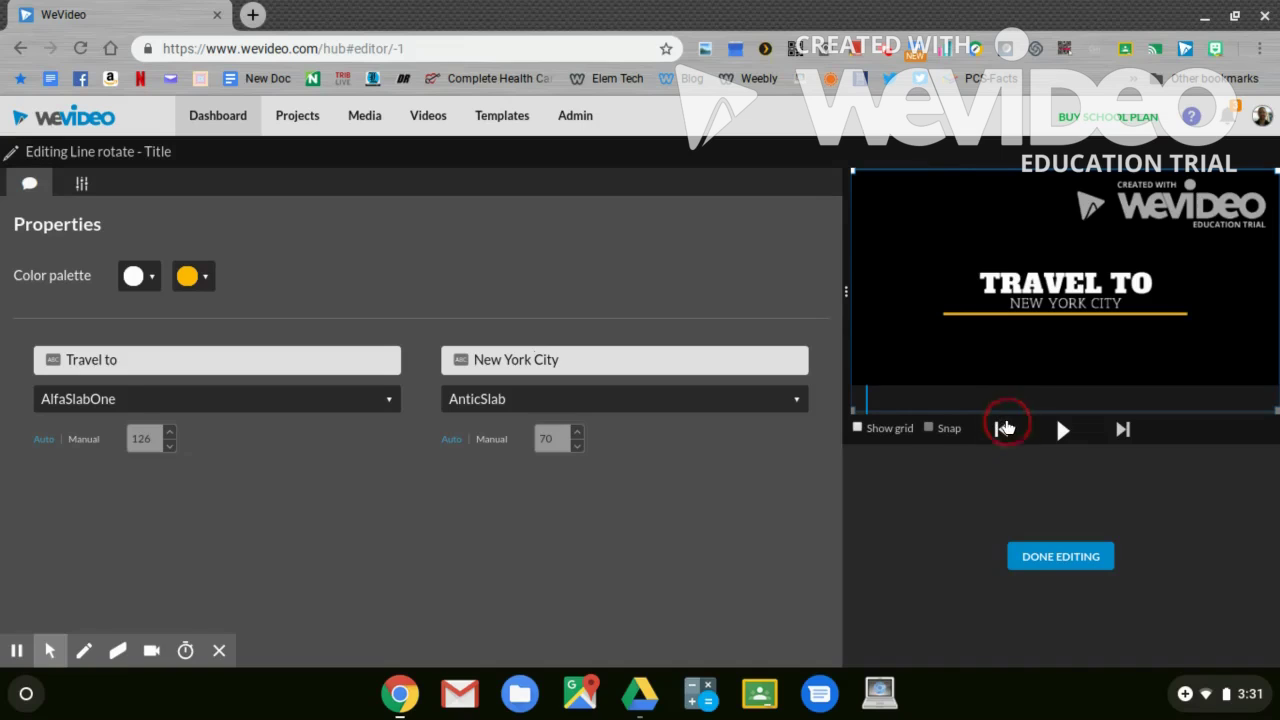
left_click(1062, 430)
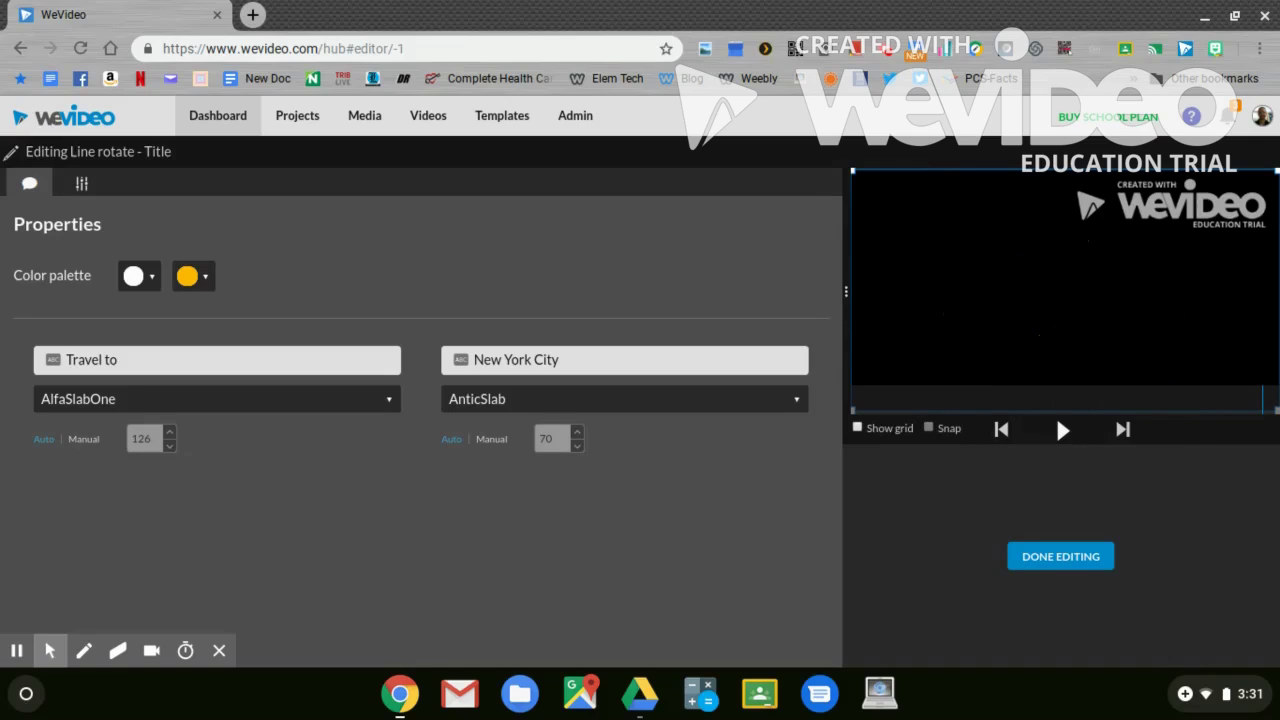
Finish the title edit and put 'Summer EDM - Mega Music' on the Audio 1 track.
left_click(1035, 557)
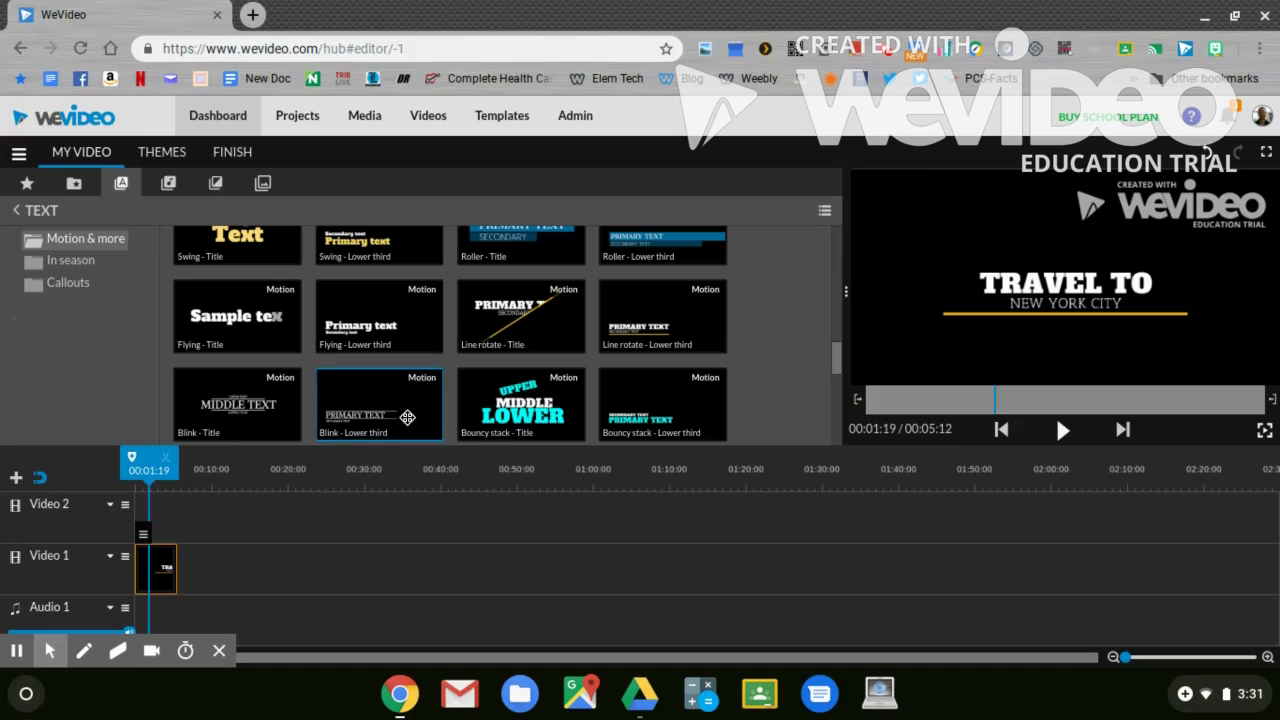
left_click(168, 184)
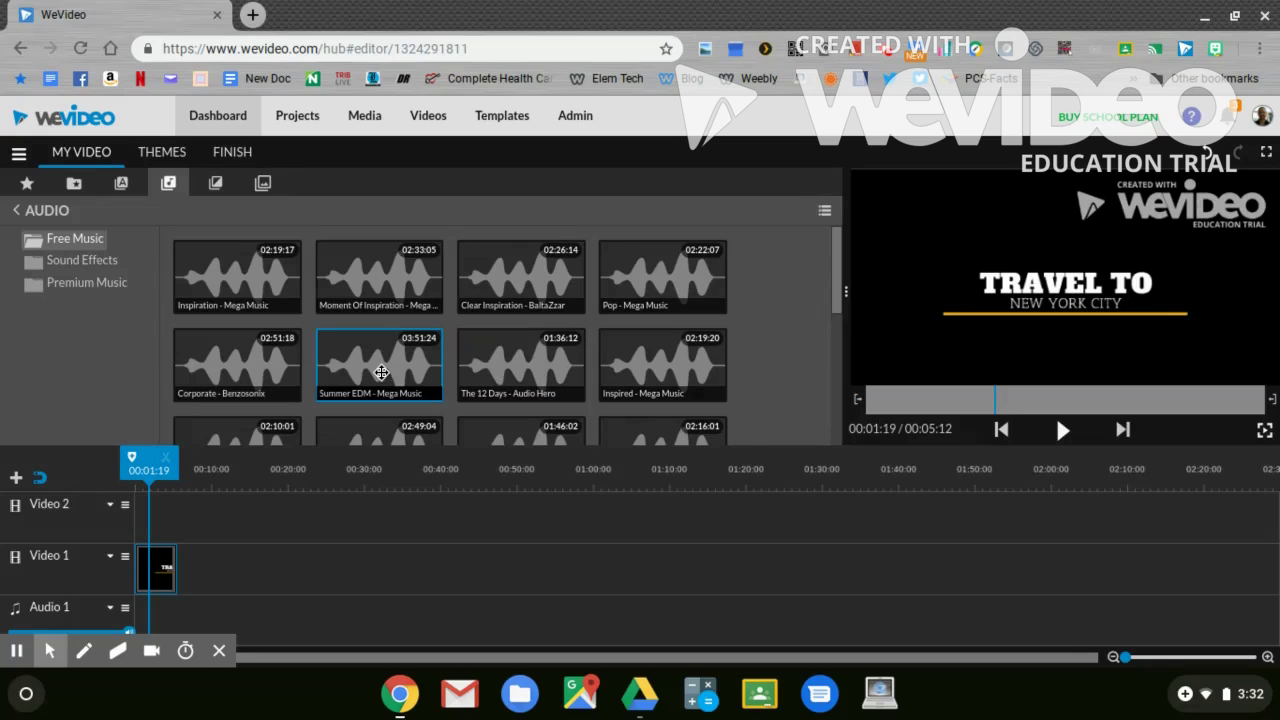
left_click_drag(389, 373, 164, 624)
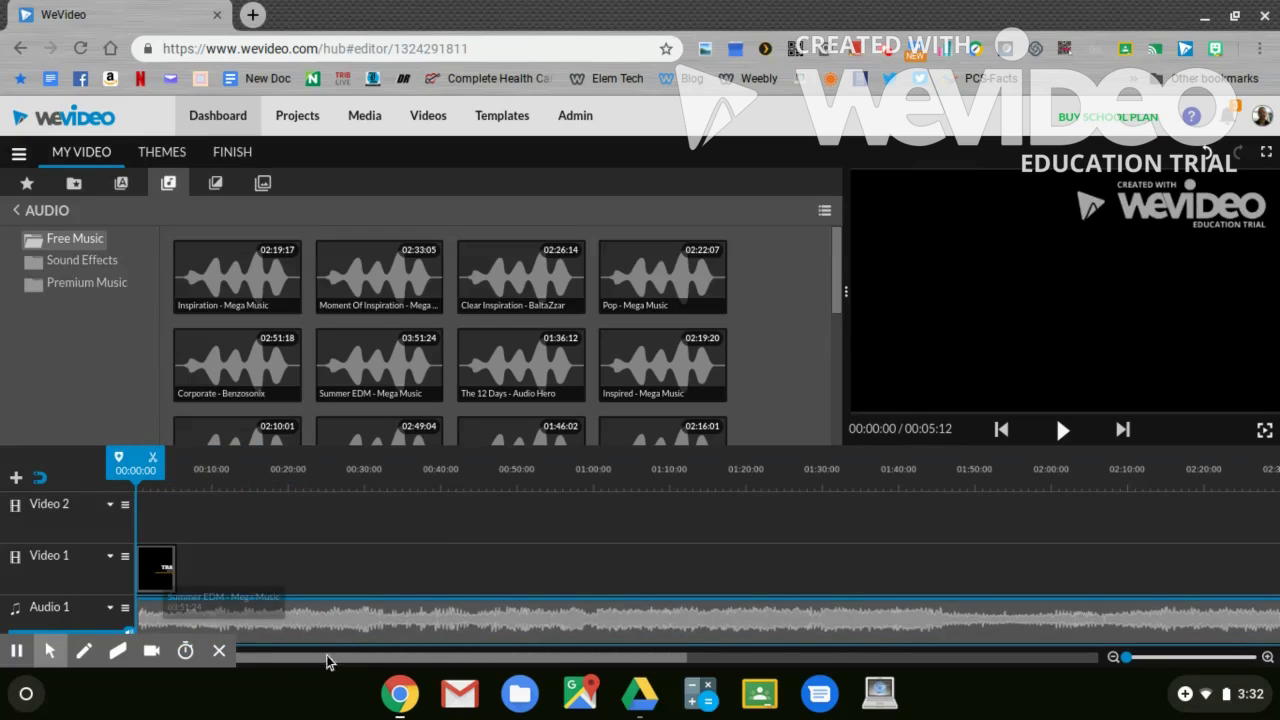
Trim the end of the Summer EDM clip so the music ends at 00:31:07.
left_click_drag(326, 658, 740, 668)
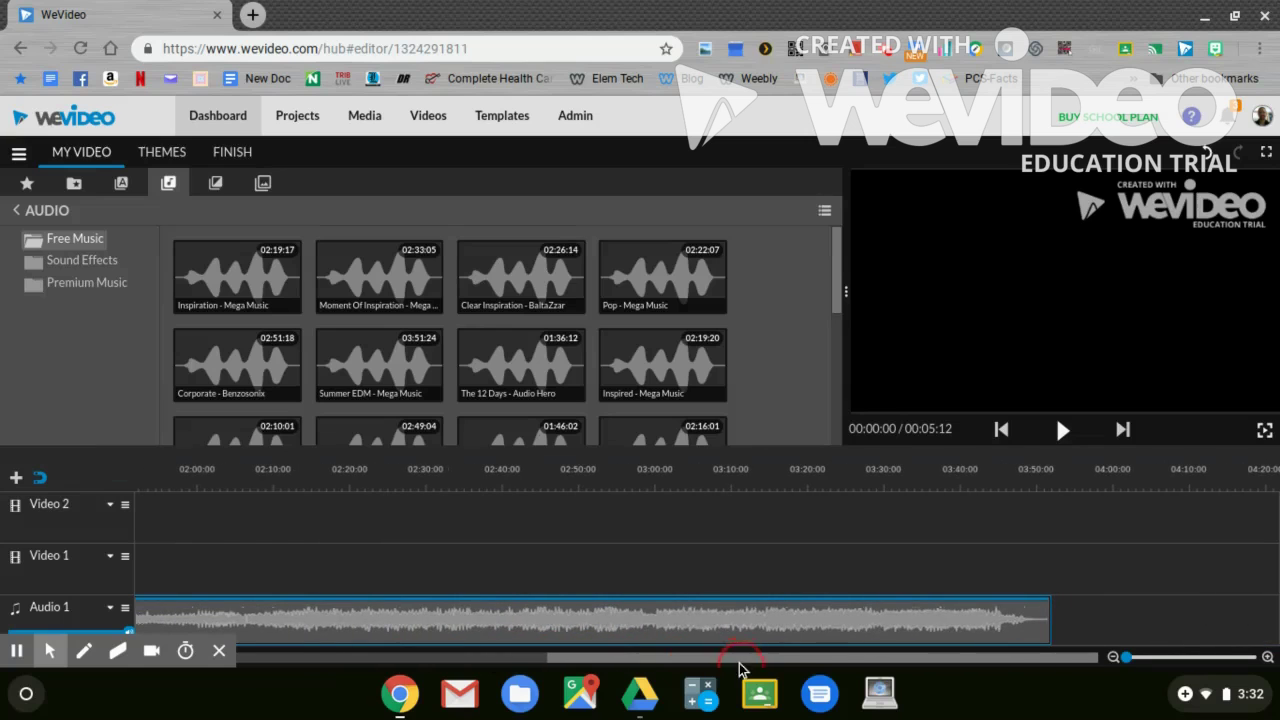
left_click(1050, 621)
left_click_drag(1050, 621, 191, 616)
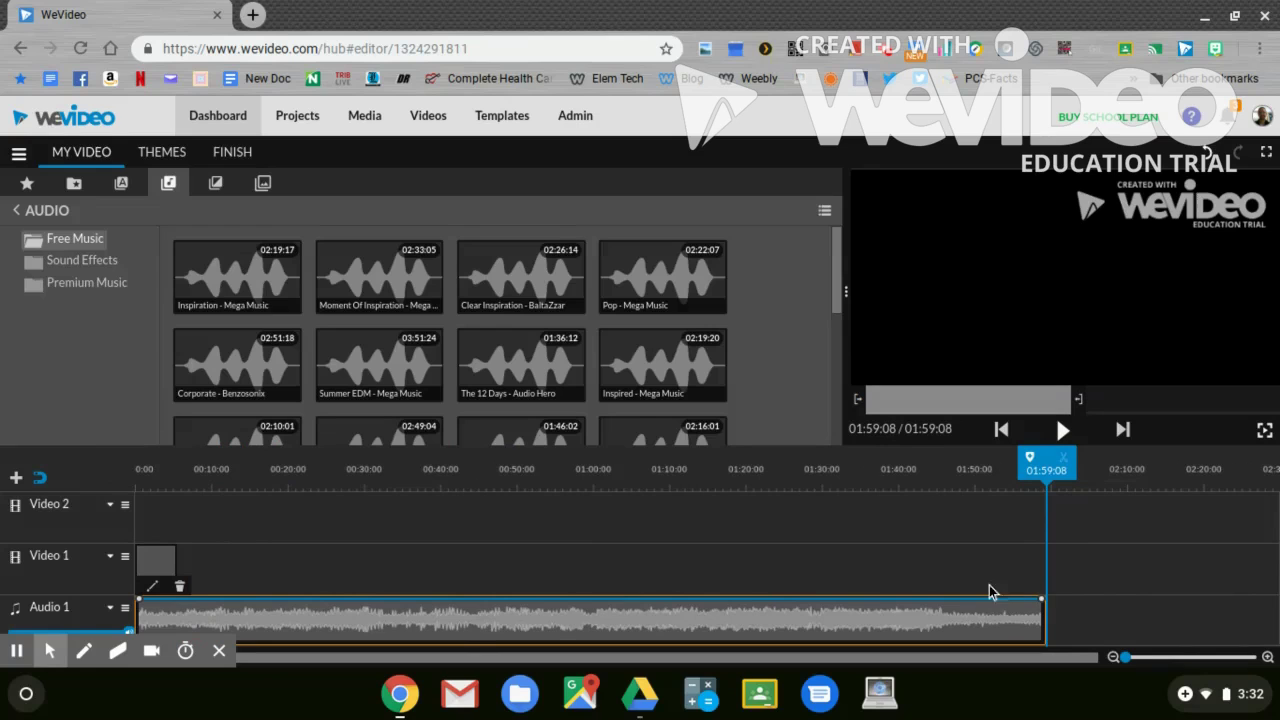
left_click(1046, 617)
left_click_drag(1046, 617, 371, 620)
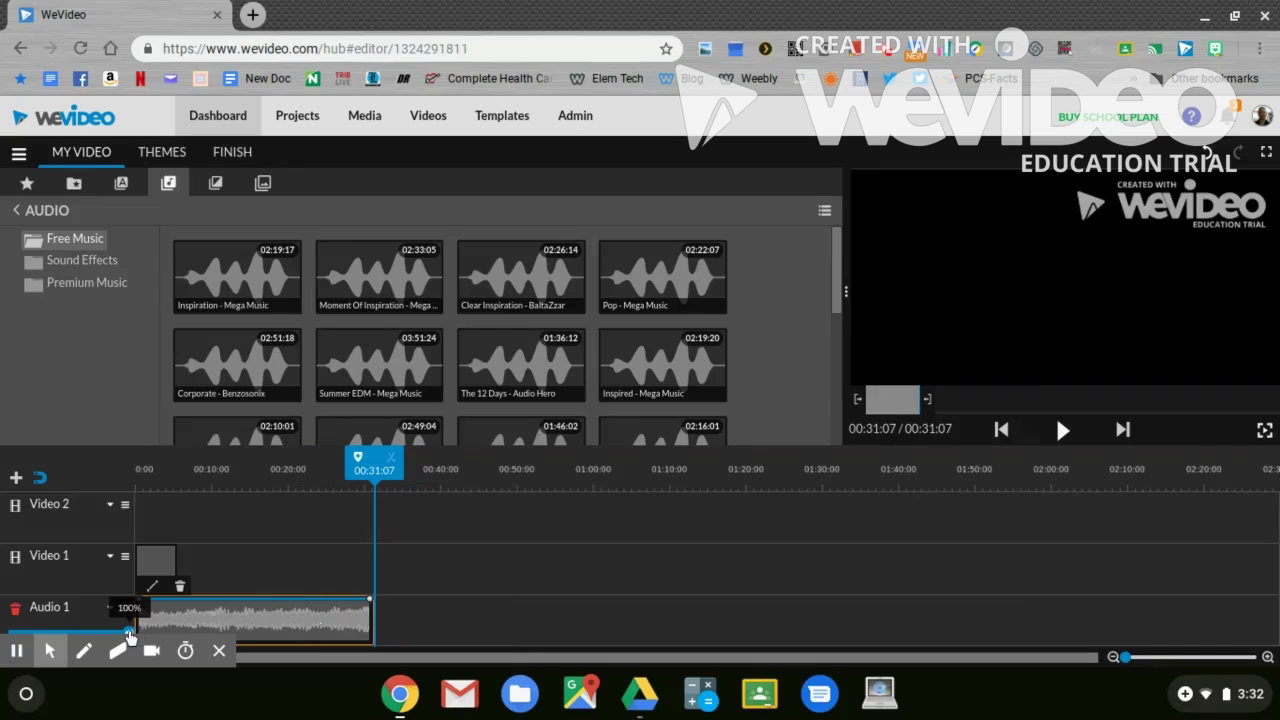
Set the Audio 1 music volume to 30% and play the project from 0:00, pausing at 00:09:03.
left_click_drag(129, 634, 45, 635)
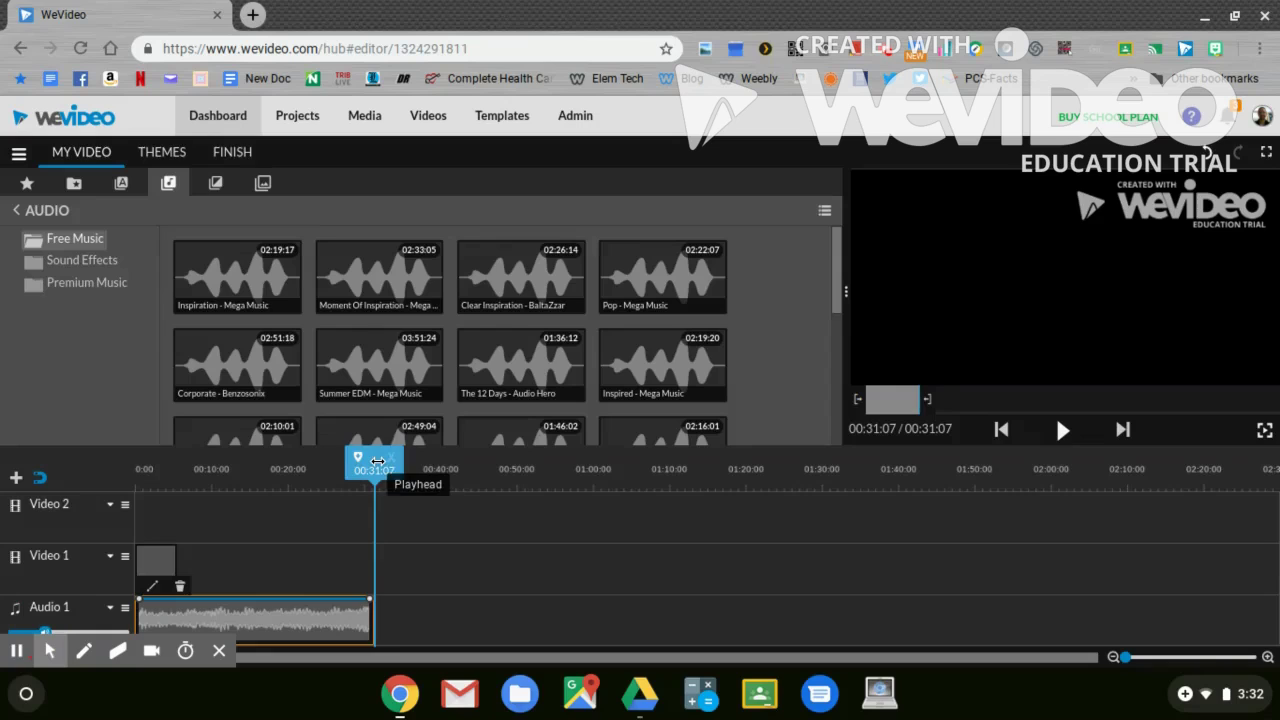
left_click_drag(377, 461, 132, 471)
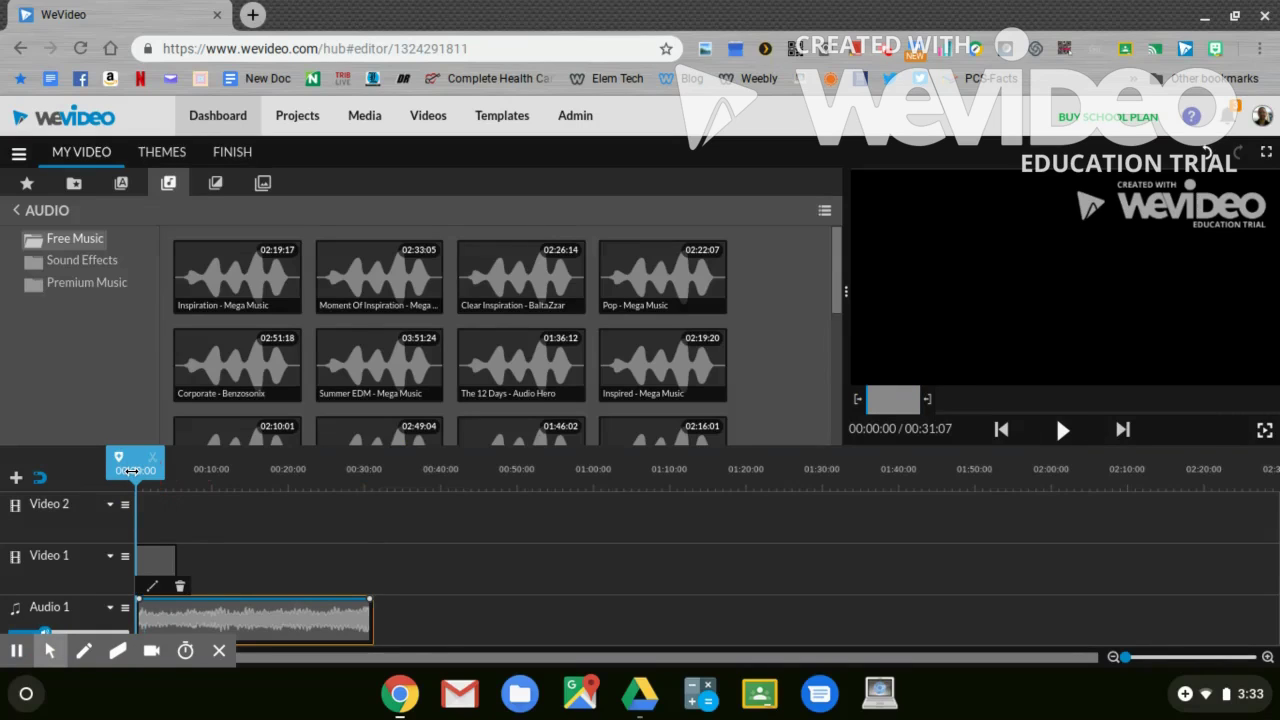
left_click(1061, 429)
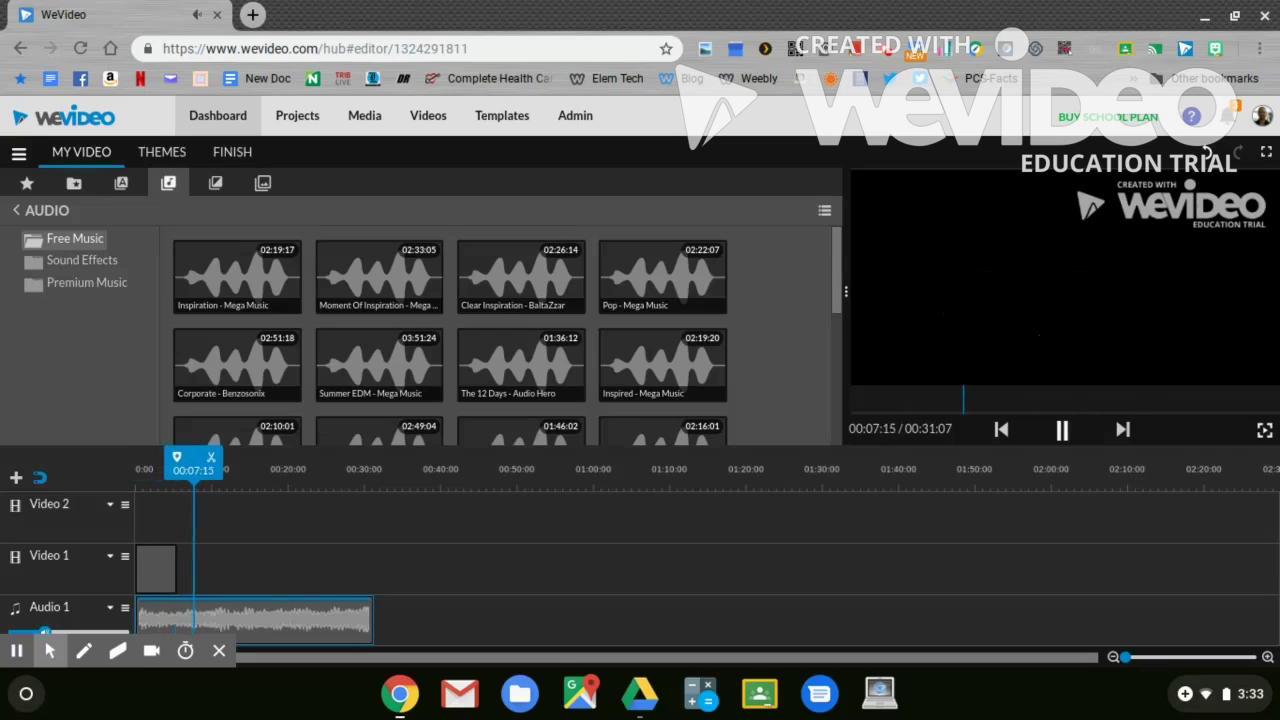
left_click(1062, 429)
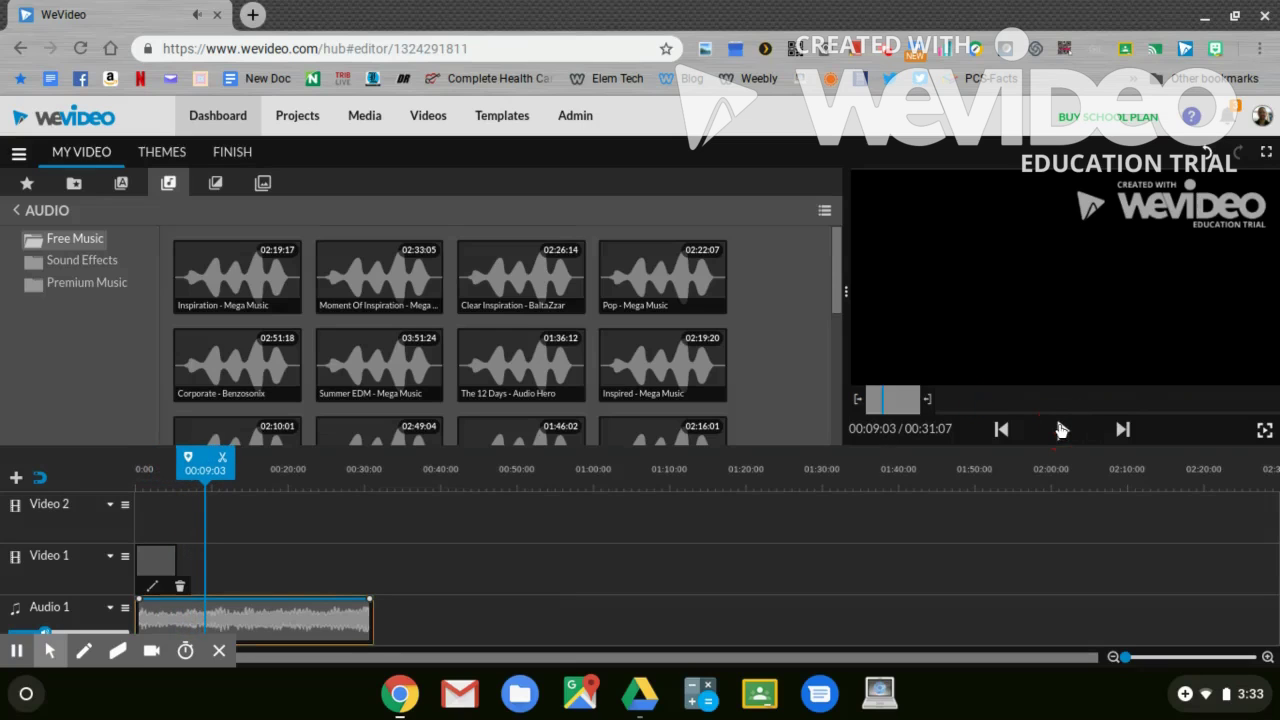